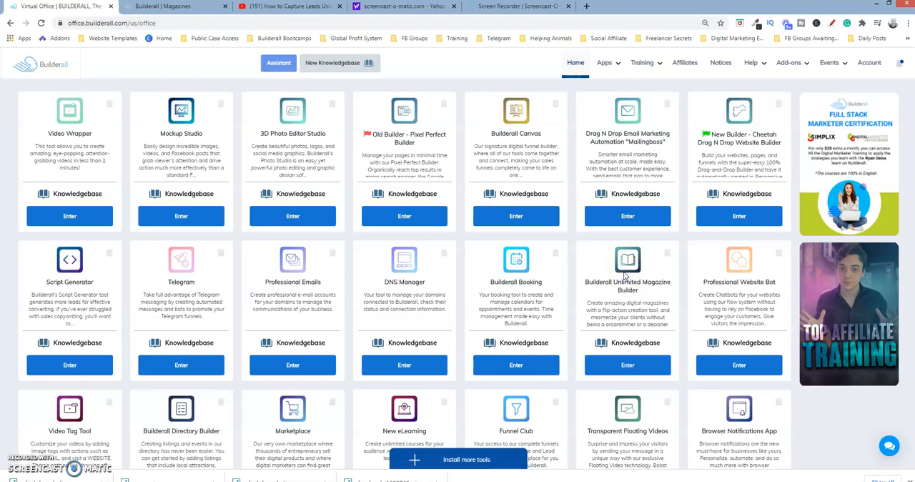
pyautogui.click(615, 63)
pyautogui.click(484, 457)
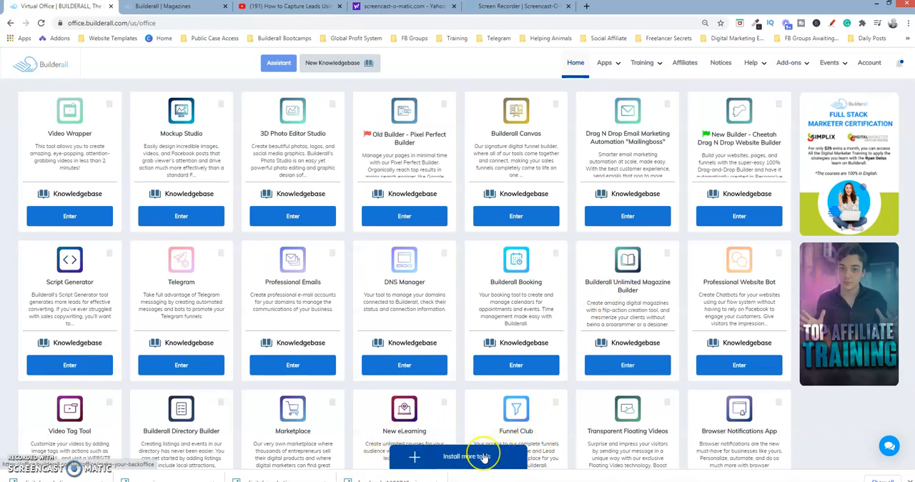
pyautogui.click(484, 458)
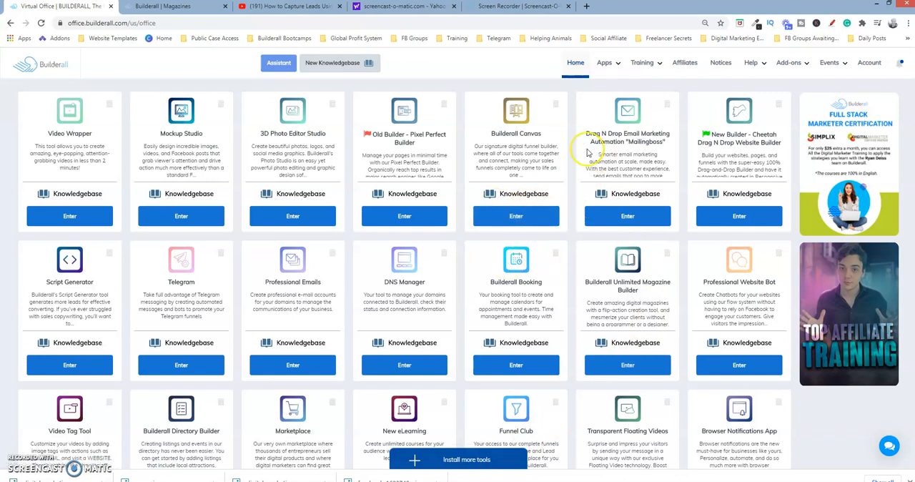
# Switch to the Builderall Magazines site and open the "How To Capture Leads" magazine for editing from the dashboard
pyautogui.click(198, 7)
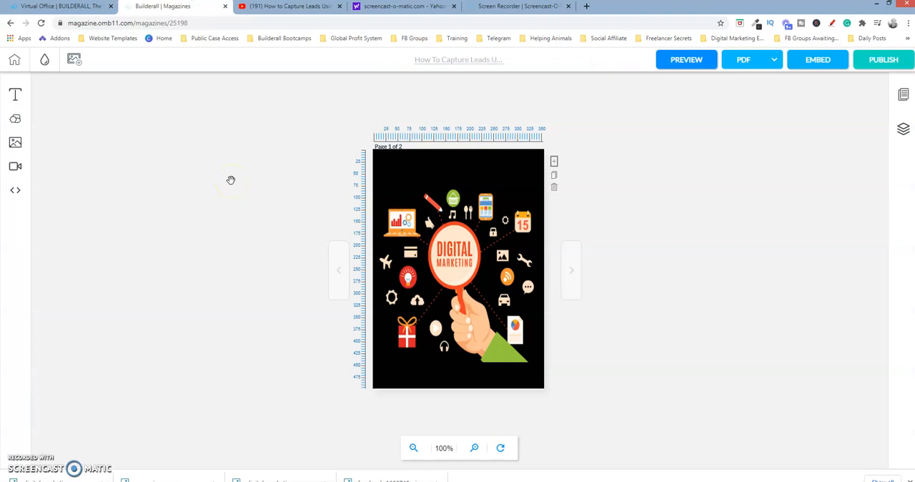
pyautogui.click(14, 59)
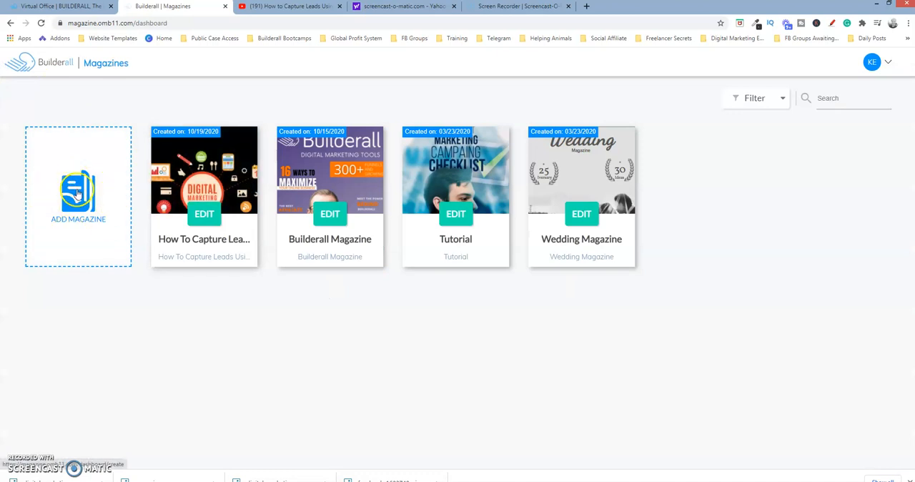
pyautogui.moveTo(190, 148)
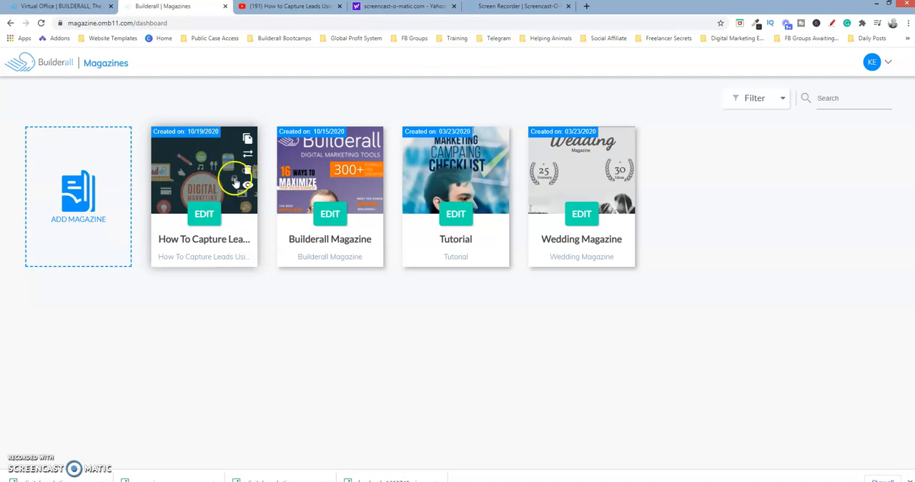
pyautogui.click(202, 224)
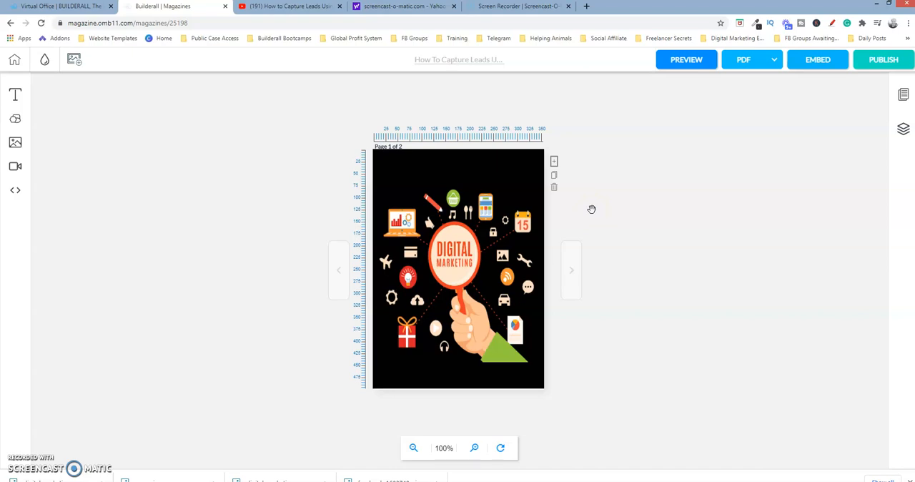
# Show the available shapes and shrink the black background rectangle on page 1 from its lower corner
pyautogui.click(497, 174)
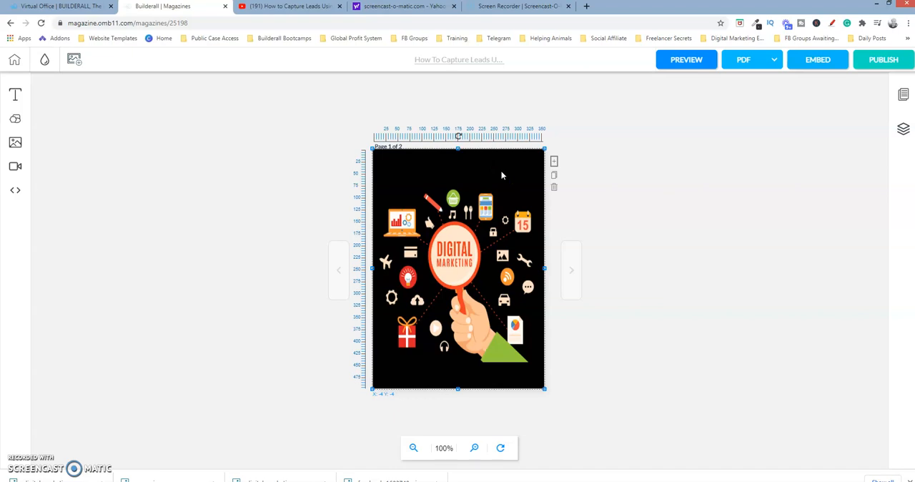
pyautogui.click(471, 171)
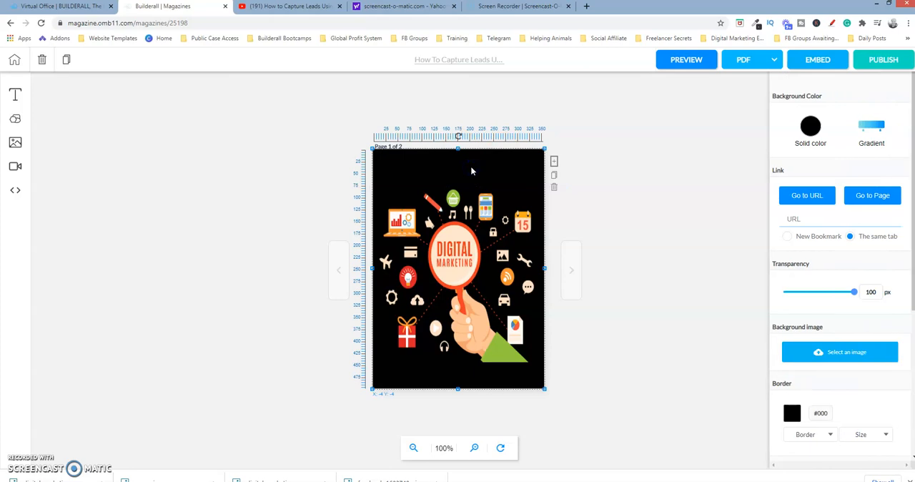
pyautogui.click(16, 120)
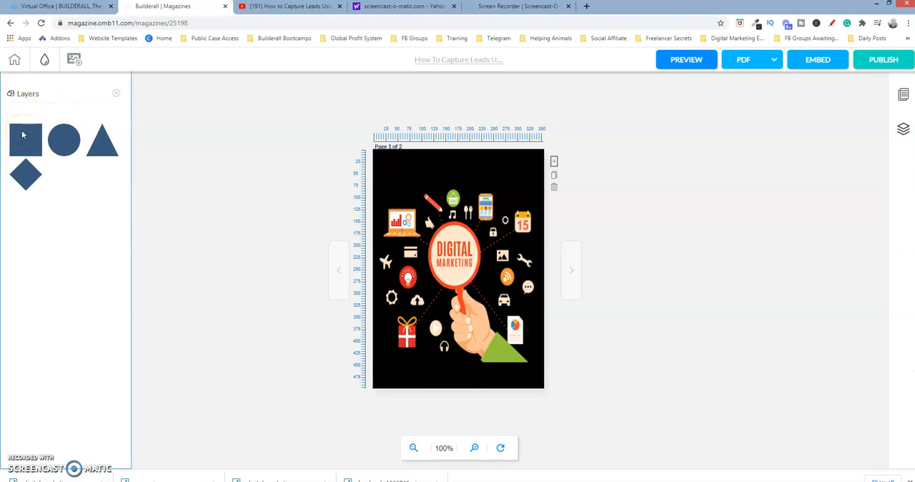
pyautogui.click(409, 168)
pyautogui.click(539, 344)
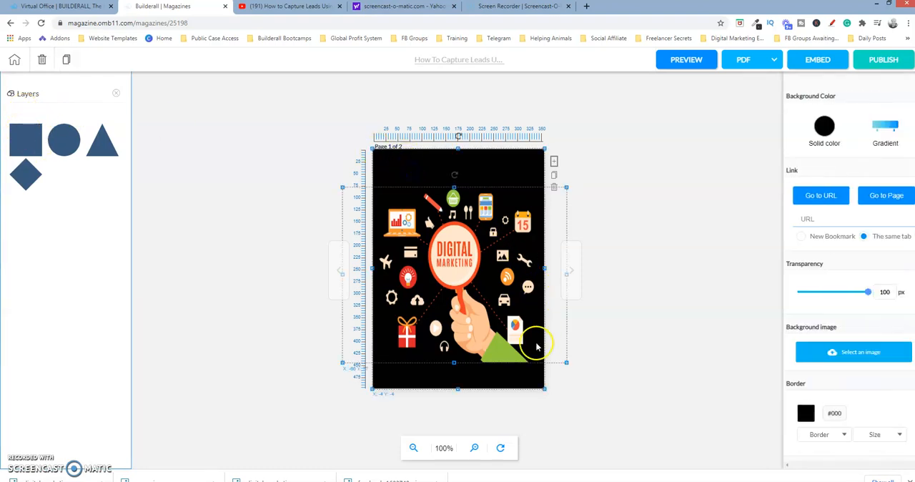
pyautogui.moveTo(544, 389); pyautogui.dragTo(512, 346)
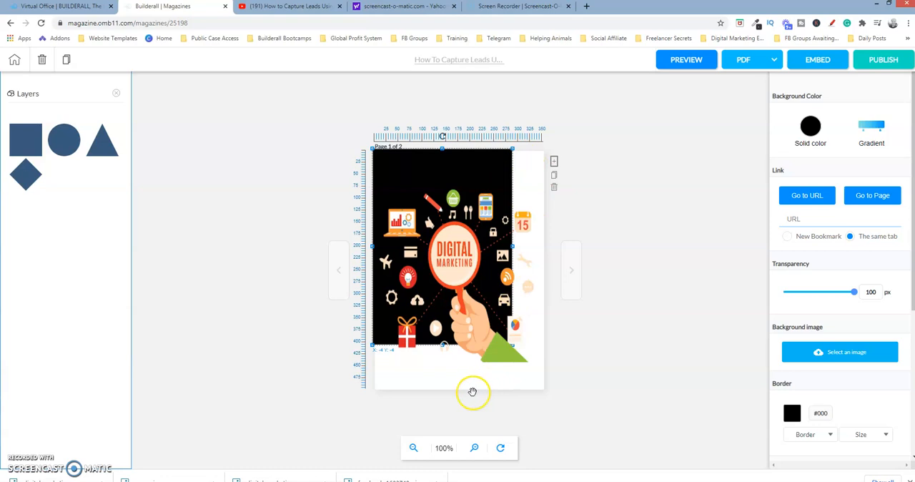
# Reposition and stretch the black rectangle to cover the whole page from about X -1, Y -14, and close the shapes list
pyautogui.click(514, 356)
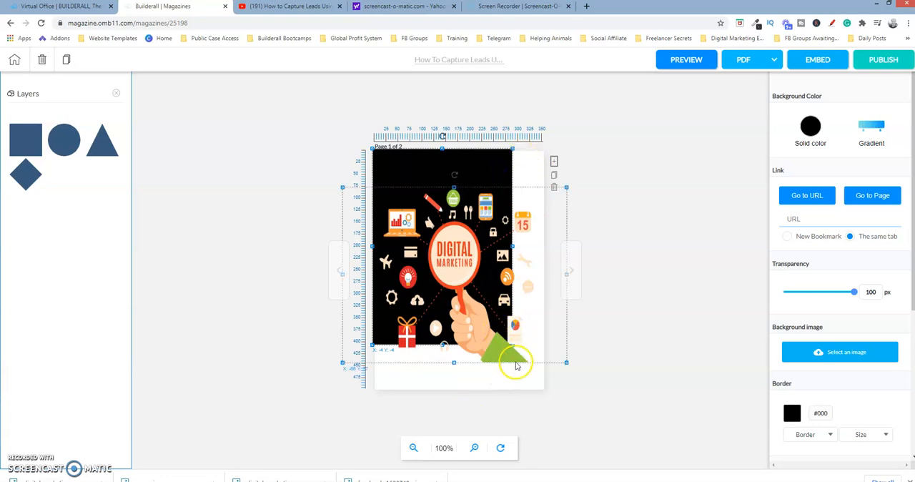
pyautogui.click(485, 174)
pyautogui.click(510, 308)
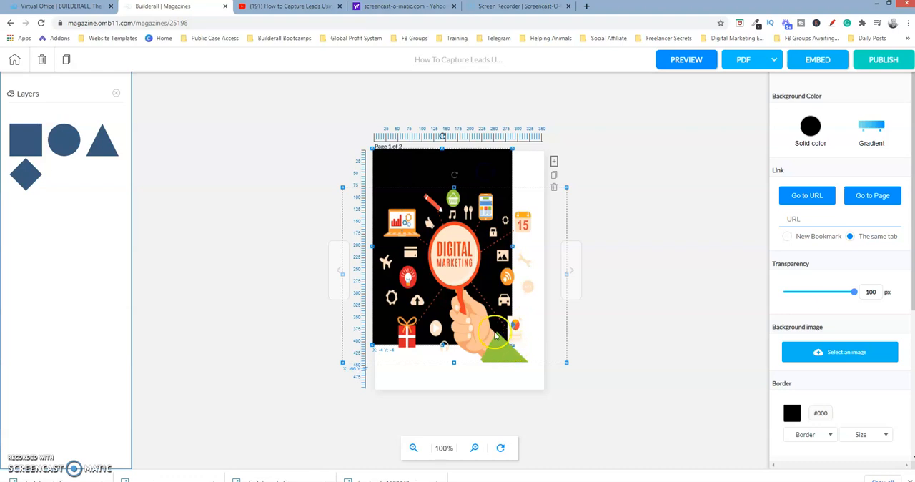
pyautogui.moveTo(496, 335); pyautogui.dragTo(516, 380)
pyautogui.click(535, 387)
pyautogui.click(394, 198)
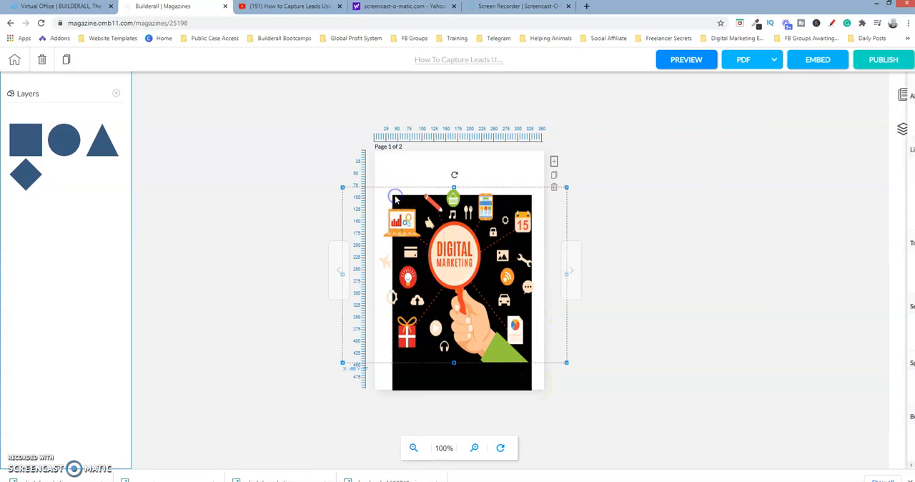
pyautogui.click(527, 391)
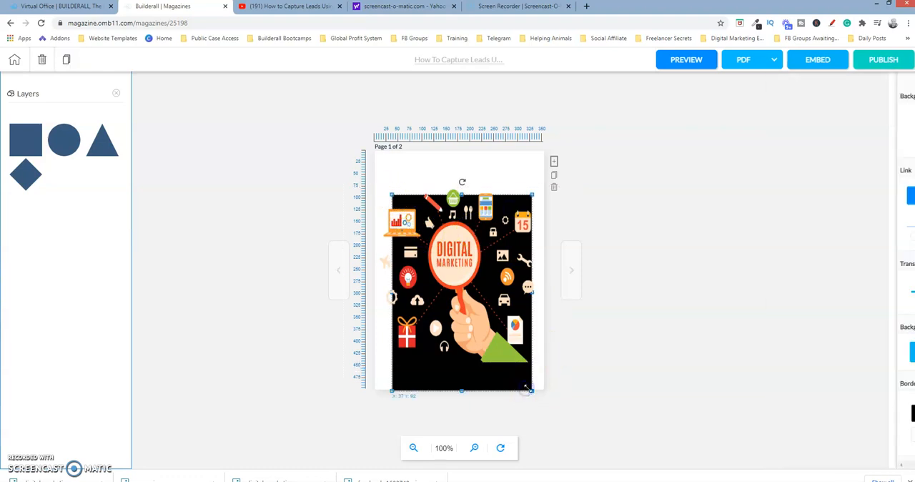
pyautogui.moveTo(527, 391); pyautogui.dragTo(534, 371)
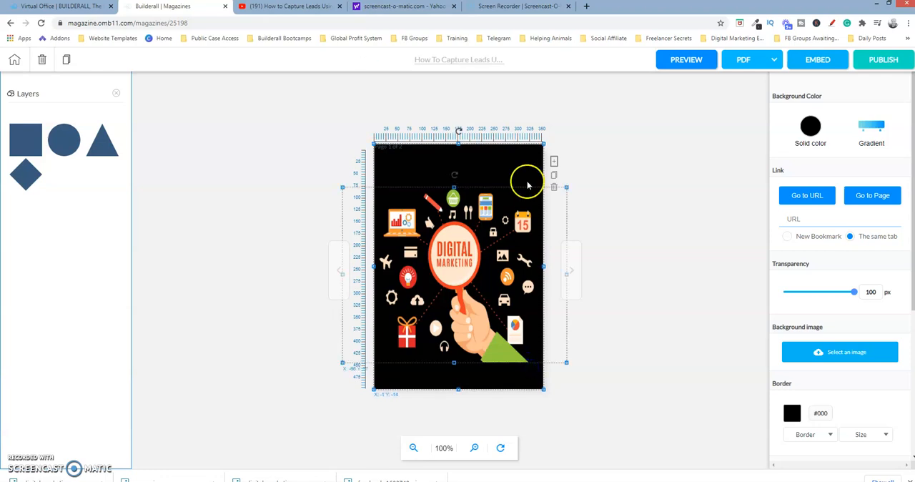
pyautogui.moveTo(525, 173); pyautogui.dragTo(525, 171)
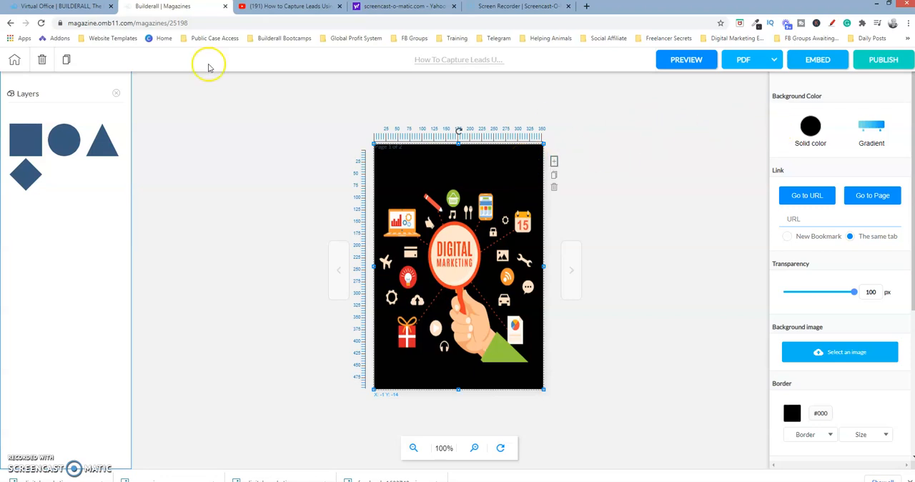
pyautogui.click(118, 93)
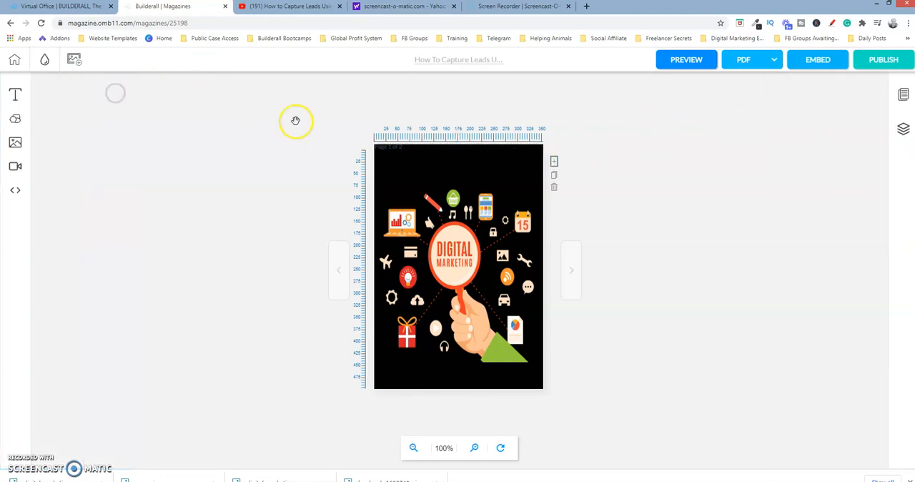
# Set the cover's background rectangle to solid black, #000000
pyautogui.click(516, 180)
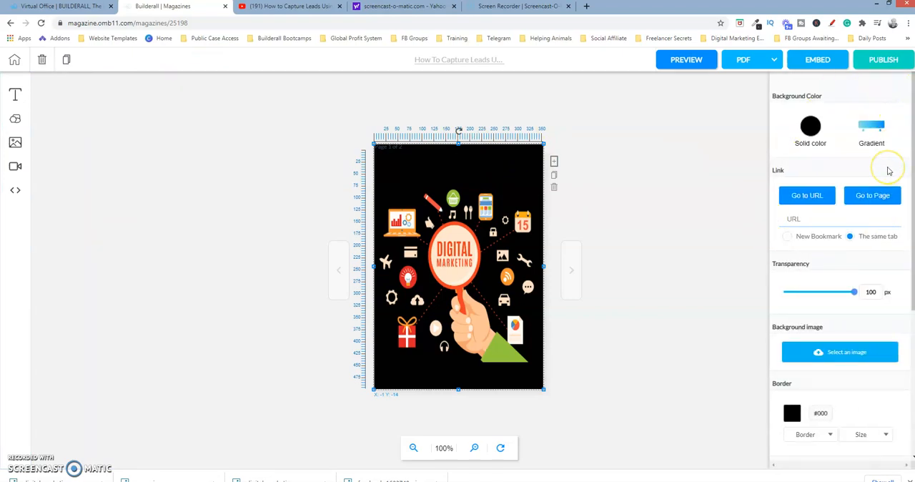
pyautogui.click(822, 142)
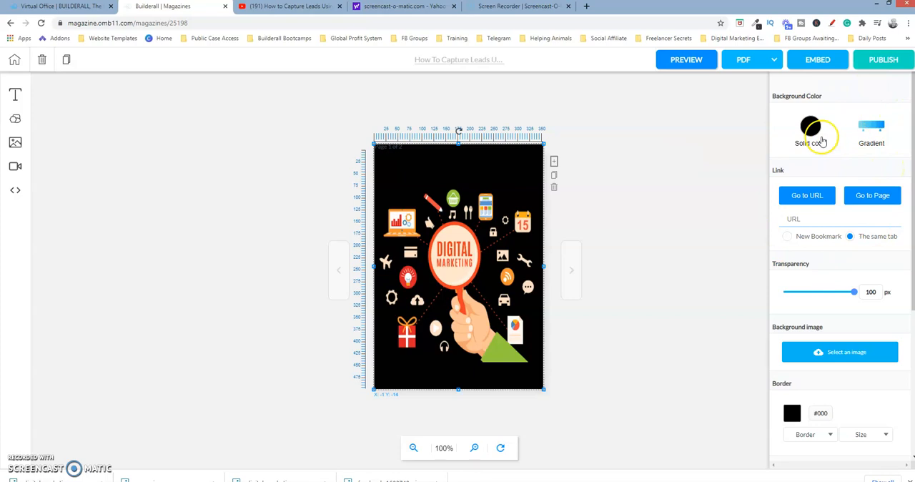
pyautogui.click(811, 127)
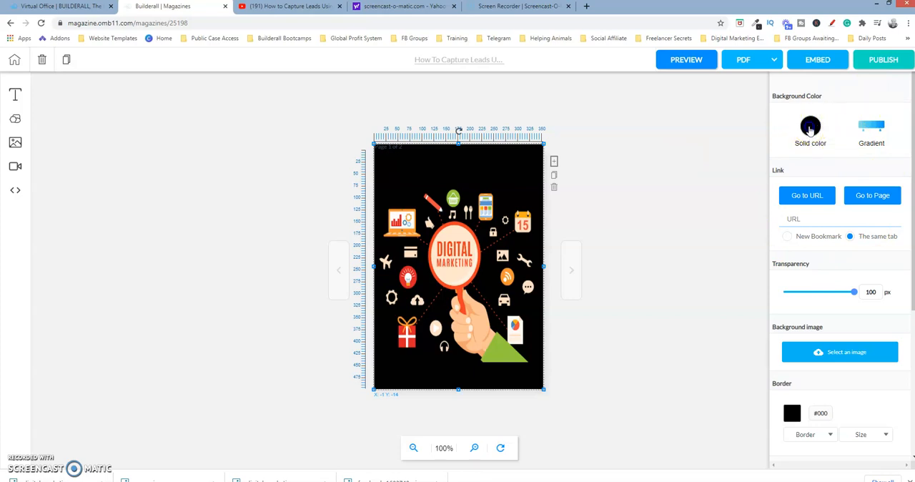
pyautogui.moveTo(793, 208)
pyautogui.mouseDown()
pyautogui.moveTo(871, 176)
pyautogui.moveTo(790, 204)
pyautogui.mouseUp()
pyautogui.click(843, 106)
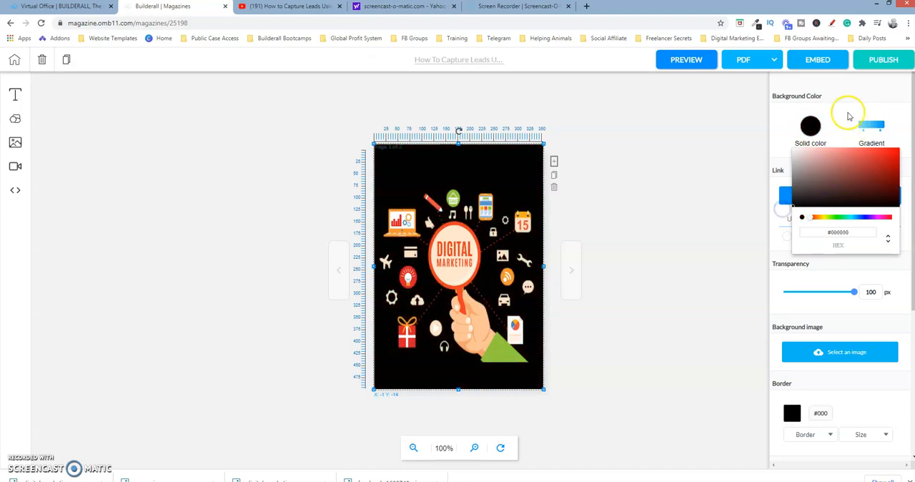
# Fill the background rectangle with a white-to-black gradient, move the black stop slightly inward, and make the gradient Radial
pyautogui.click(872, 126)
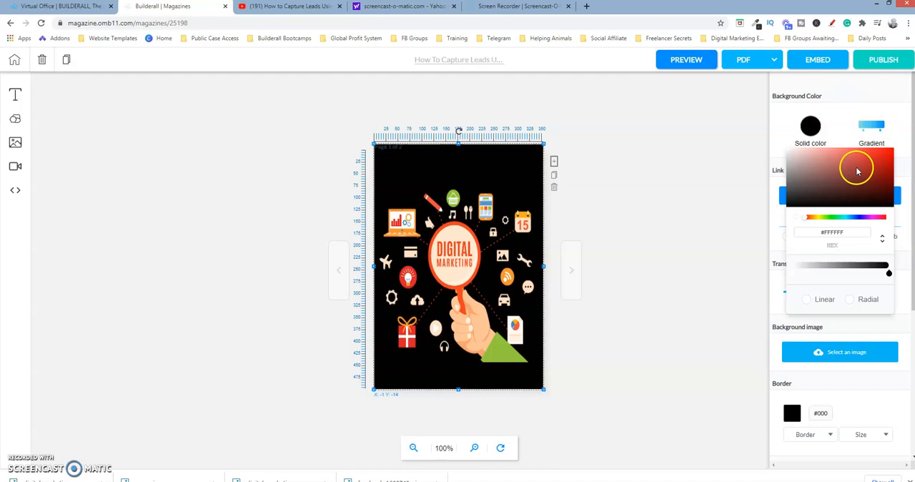
pyautogui.moveTo(808, 217); pyautogui.dragTo(789, 220)
pyautogui.click(813, 178)
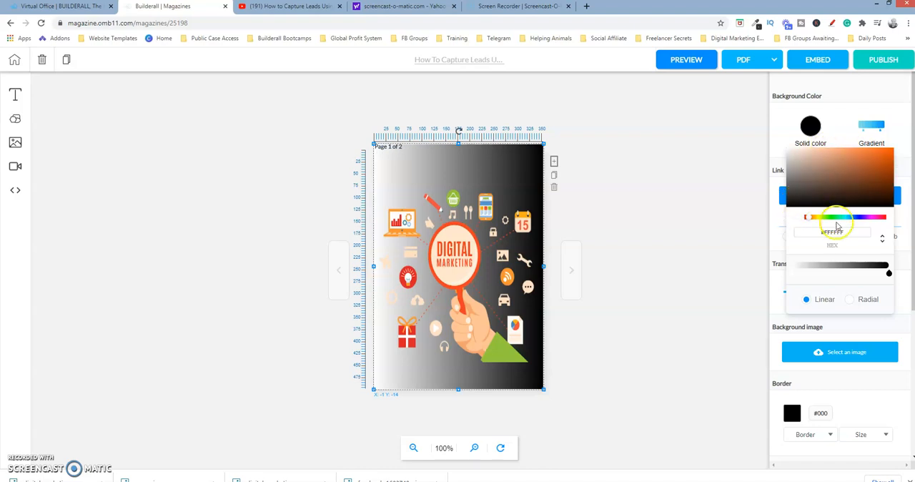
pyautogui.moveTo(889, 276)
pyautogui.mouseDown()
pyautogui.moveTo(812, 276)
pyautogui.moveTo(871, 276)
pyautogui.mouseUp()
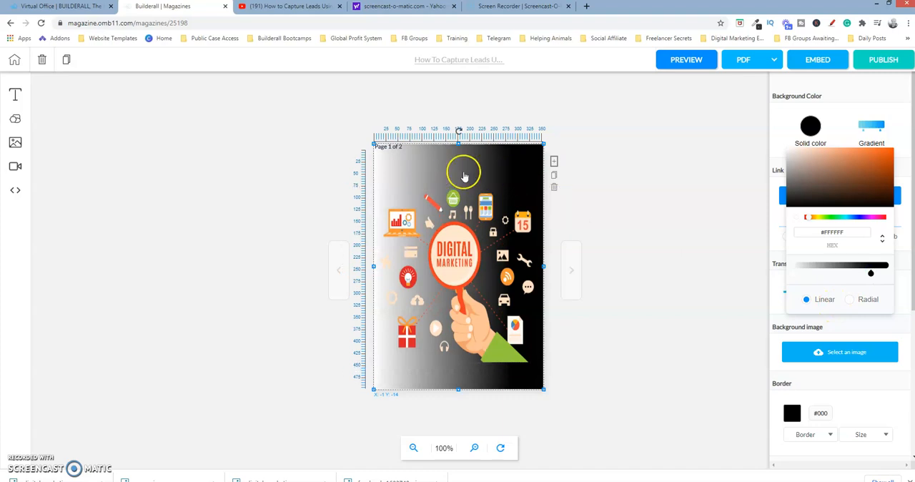
pyautogui.click(855, 305)
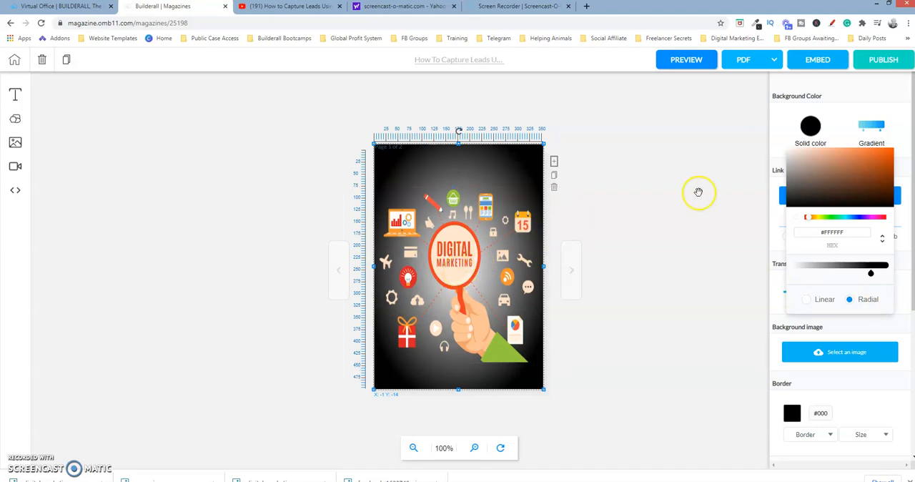
pyautogui.scroll(-3, 913, 330)
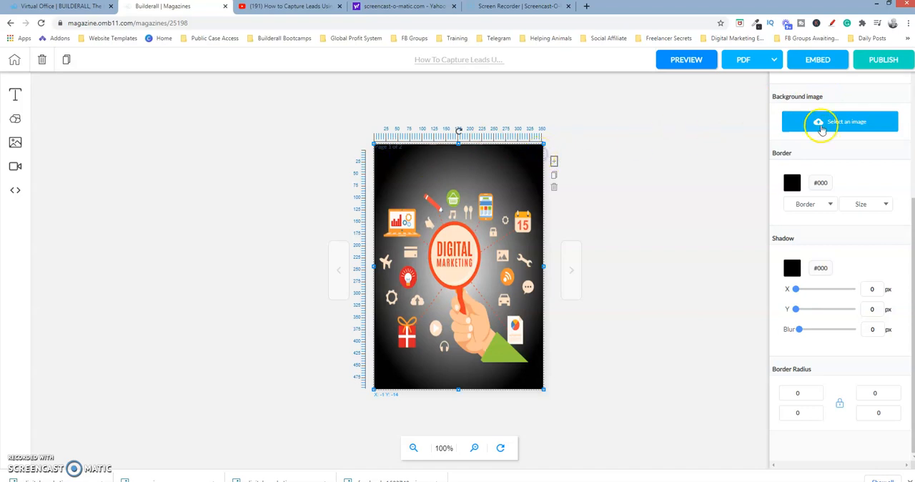
pyautogui.click(685, 253)
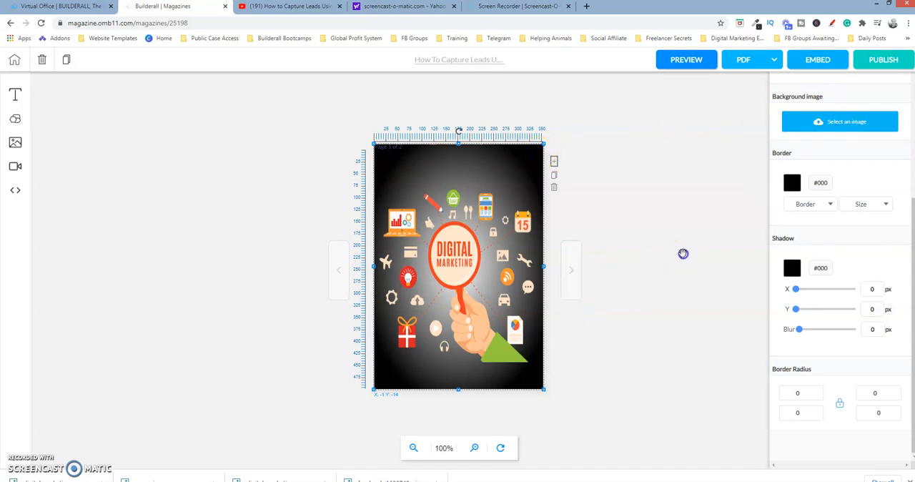
pyautogui.click(538, 151)
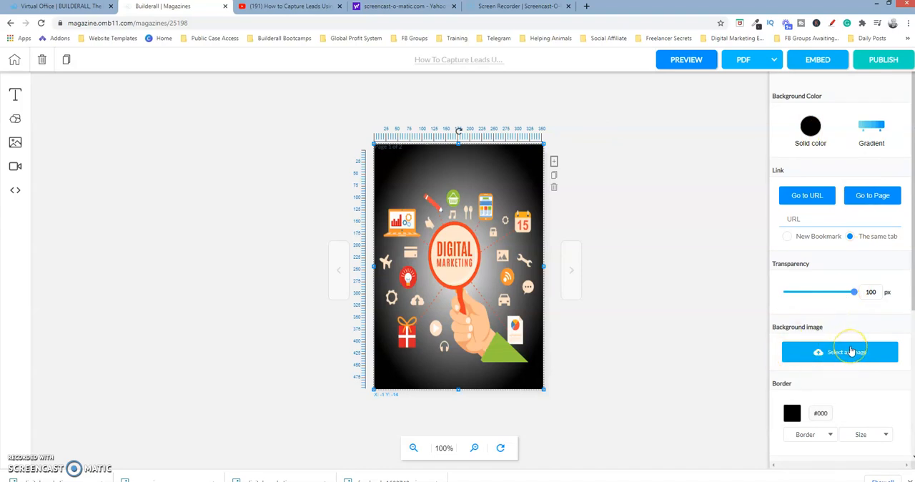
pyautogui.click(487, 236)
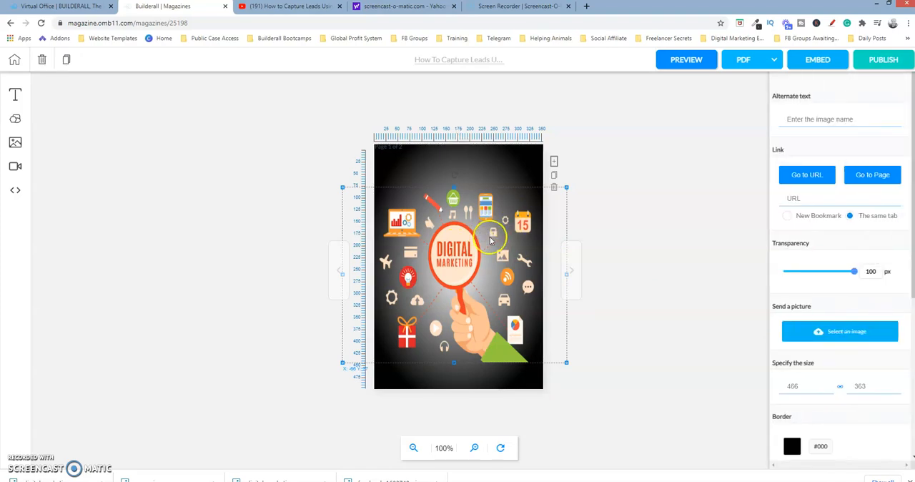
# Add a new image placeholder to the cover and move it to the upper part of the page
pyautogui.click(15, 143)
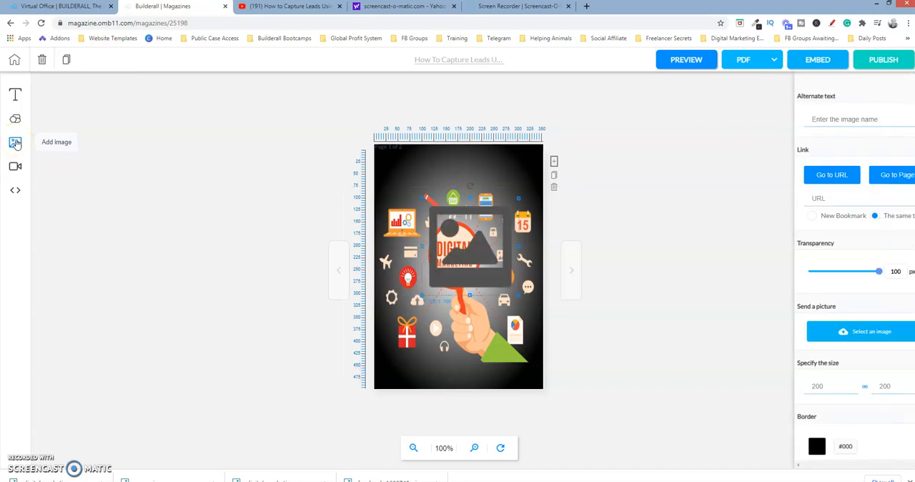
pyautogui.moveTo(481, 227); pyautogui.dragTo(454, 165)
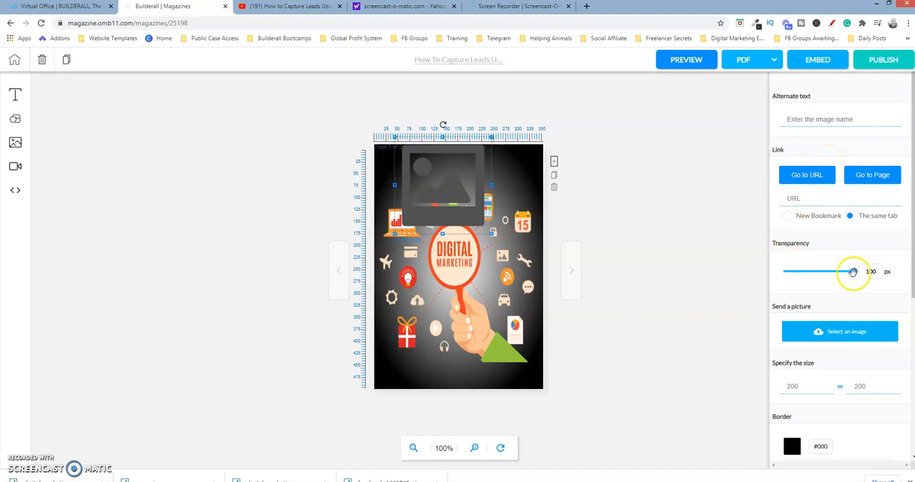
pyautogui.click(841, 338)
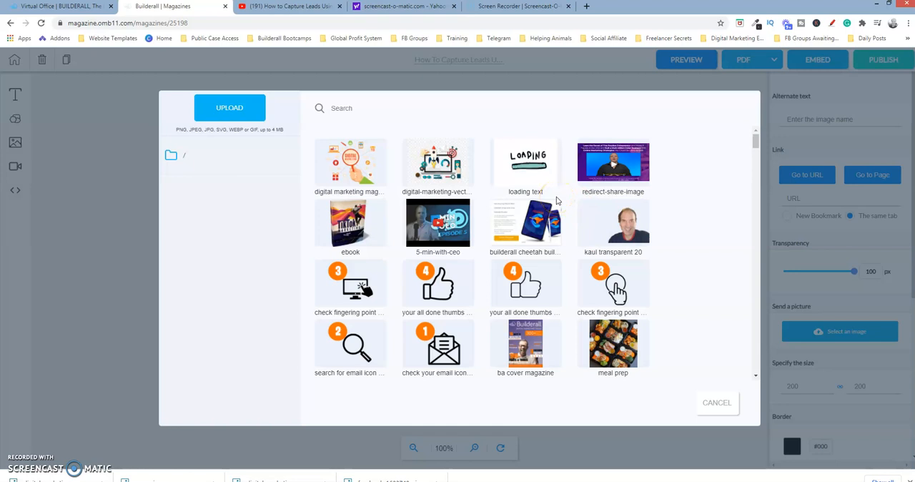
pyautogui.click(259, 114)
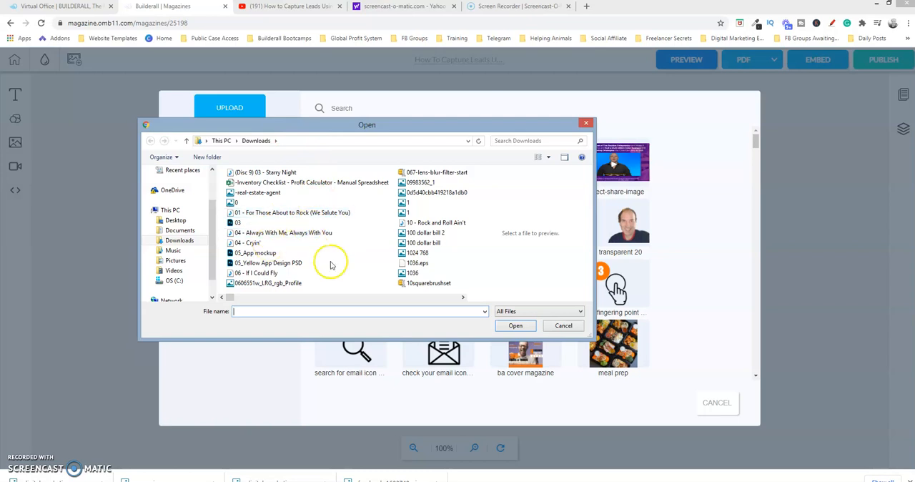
pyautogui.click(564, 326)
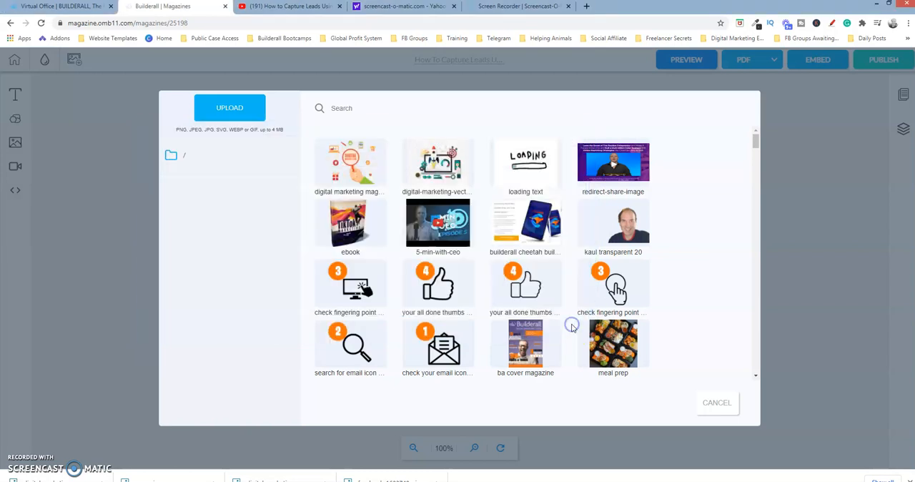
pyautogui.click(717, 404)
# Delete the empty image placeholder from the upper part of the cover page
pyautogui.click(475, 159)
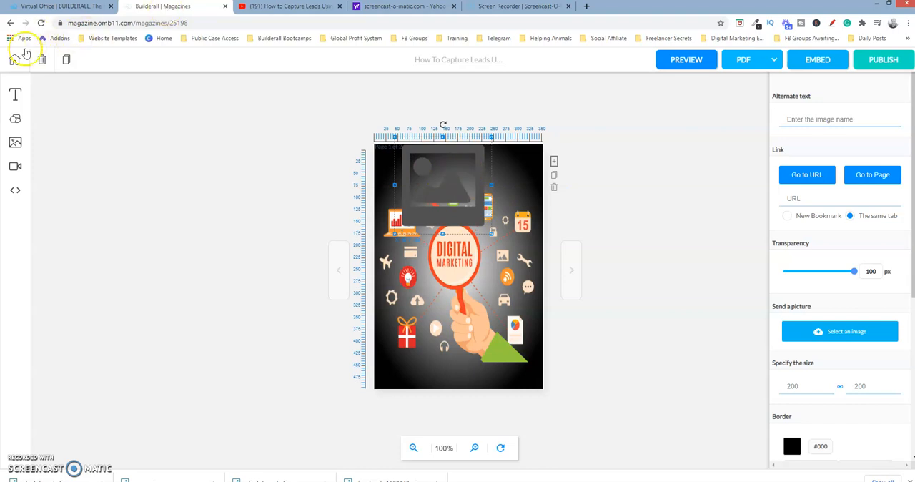
pyautogui.click(43, 60)
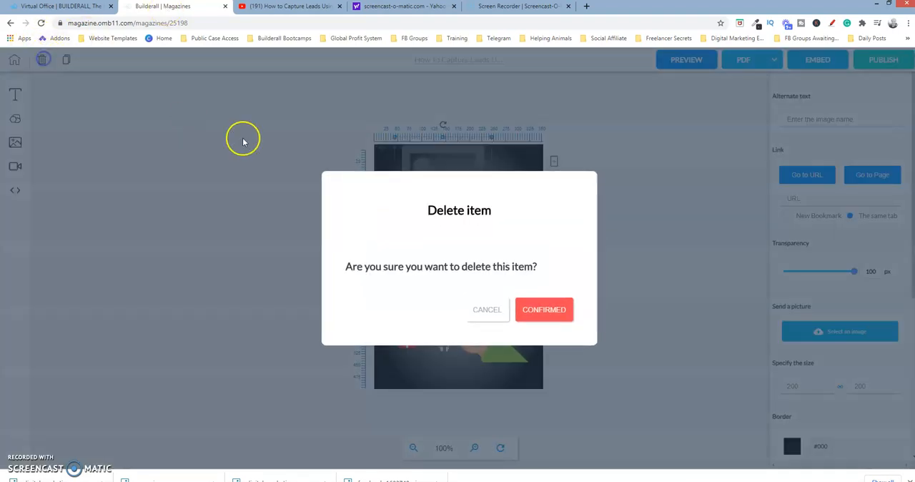
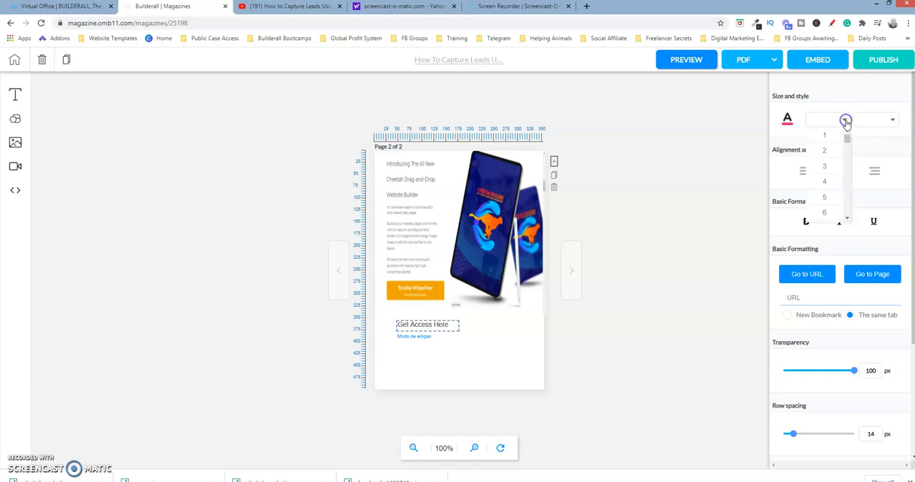
# Set the font size of the "Get Access Here" text on page 2 to 24
pyautogui.click(826, 197)
pyautogui.click(833, 119)
pyautogui.moveTo(845, 131); pyautogui.dragTo(848, 171)
pyautogui.click(826, 158)
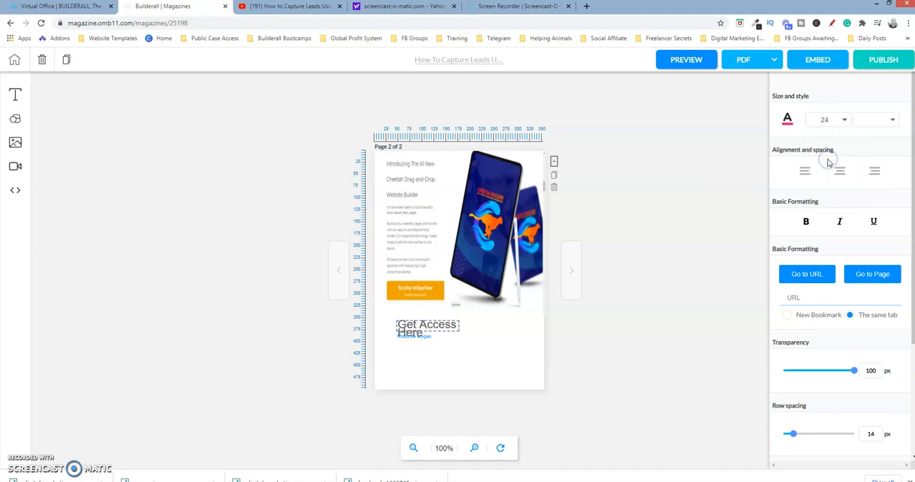
# Widen the "Get Access Here" text box so the whole phrase fits on one line
pyautogui.click(448, 327)
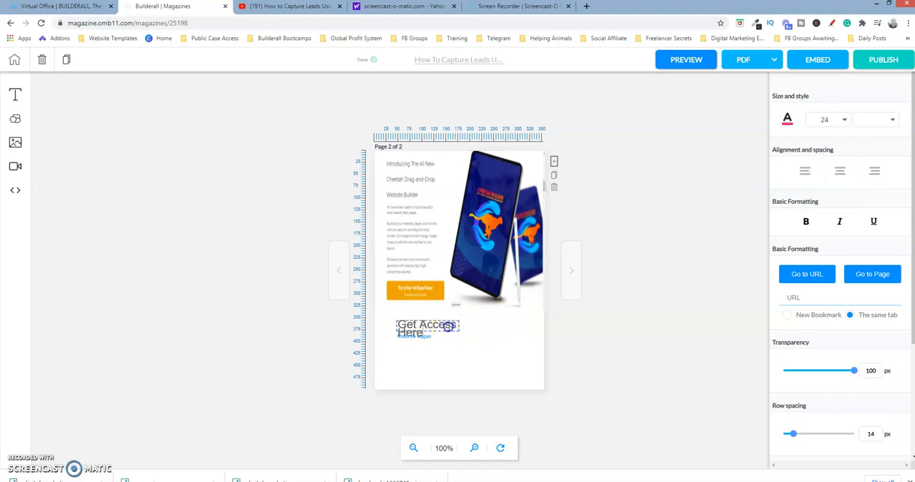
pyautogui.click(484, 333)
pyautogui.click(457, 329)
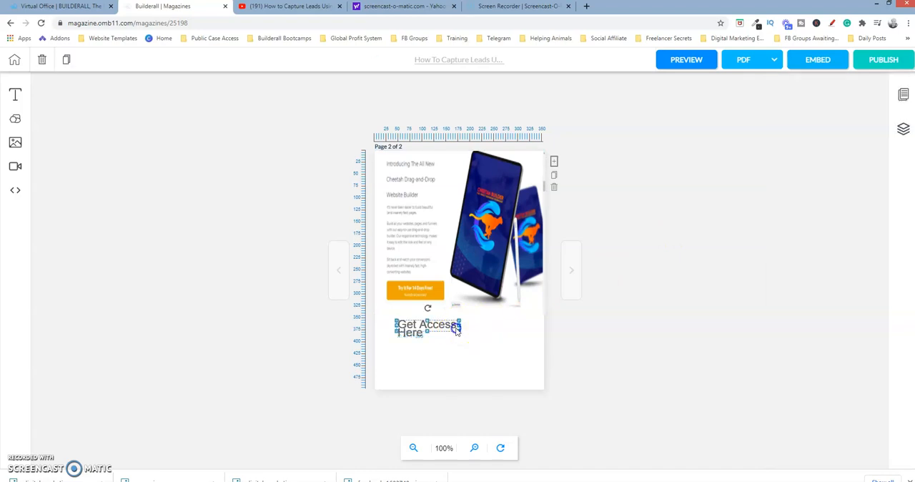
pyautogui.moveTo(459, 331); pyautogui.dragTo(494, 329)
pyautogui.click(481, 329)
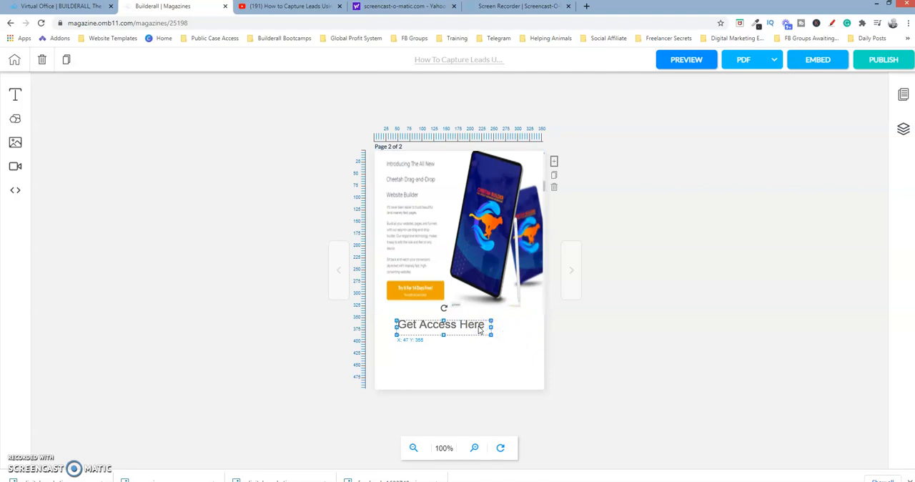
# Change the font of the "Get Access Here" text to Acme
pyautogui.doubleClick(477, 325)
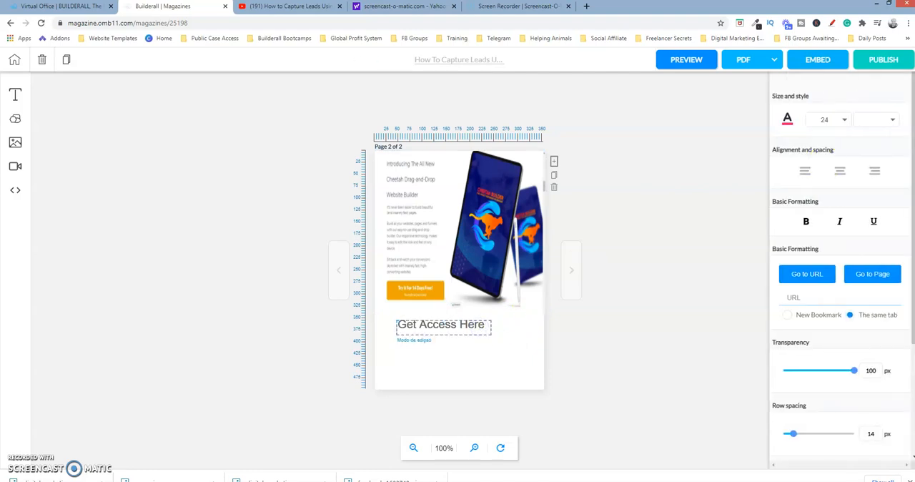
pyautogui.click(891, 120)
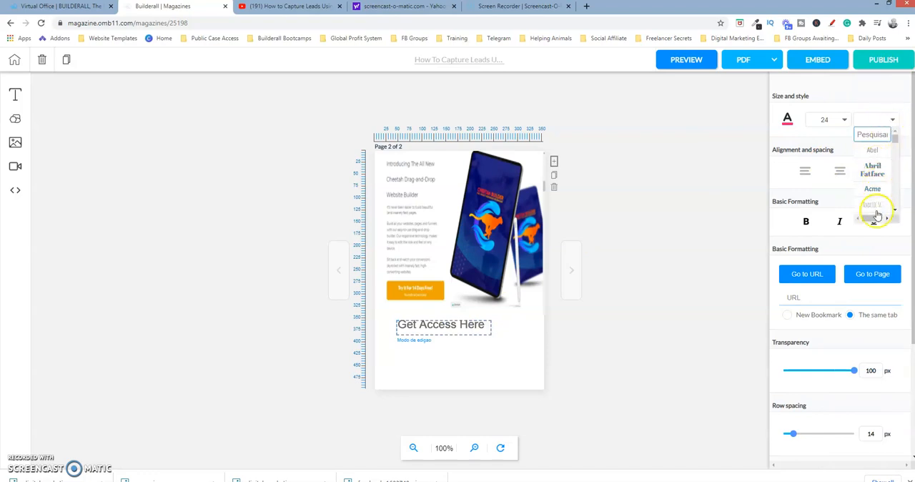
pyautogui.click(872, 172)
pyautogui.click(877, 190)
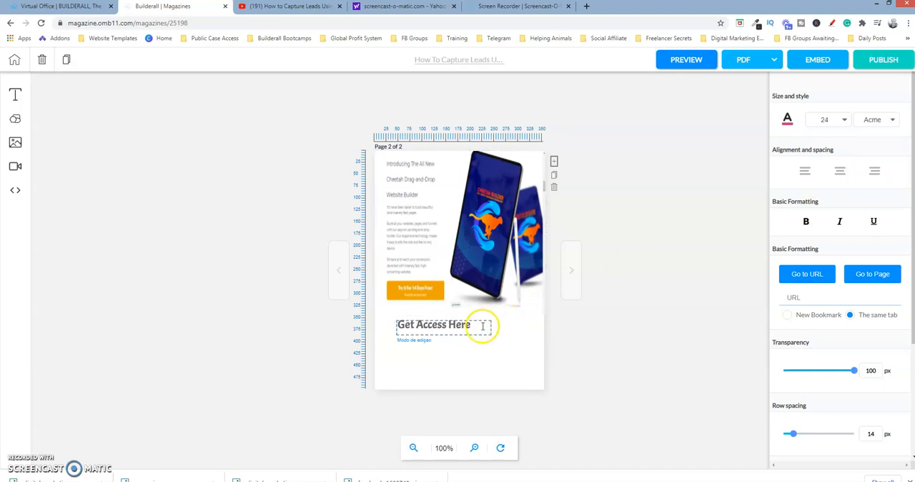
# Color the "Get Access Here" text deep blue, #3116B9
pyautogui.click(788, 120)
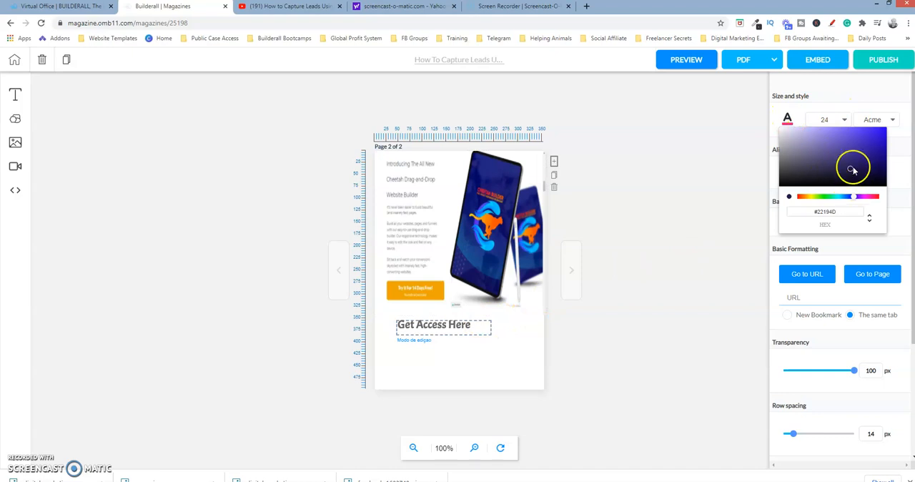
pyautogui.click(851, 170)
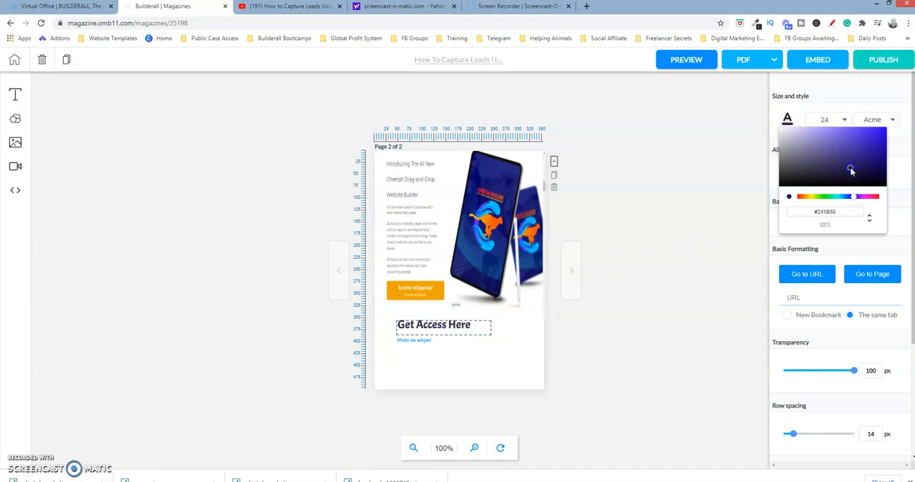
pyautogui.moveTo(862, 154)
pyautogui.mouseDown()
pyautogui.moveTo(880, 134)
pyautogui.moveTo(876, 146)
pyautogui.mouseUp()
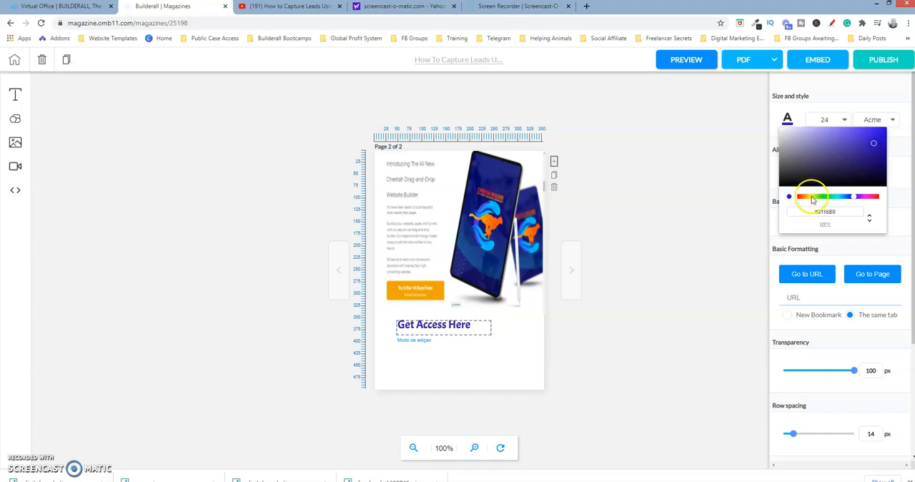
pyautogui.click(729, 200)
# Link the "Get Access Here" text to the copied Builderall affiliate URL, using the Go to URL option and opening in the same tab
pyautogui.click(442, 324)
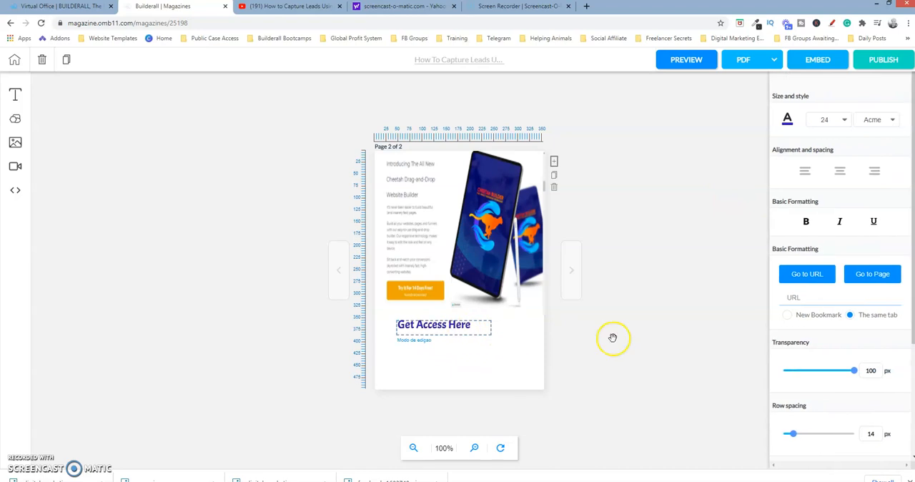
pyautogui.click(808, 299)
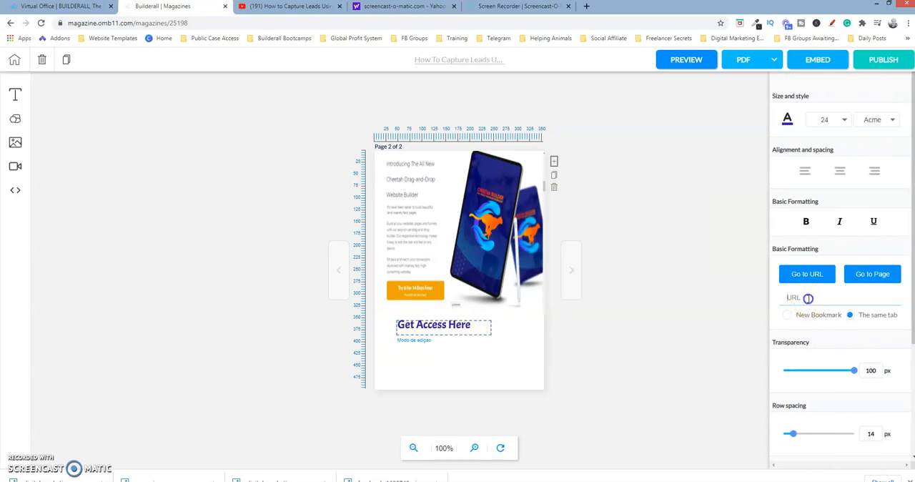
pyautogui.hotkey('ctrl', 'v')
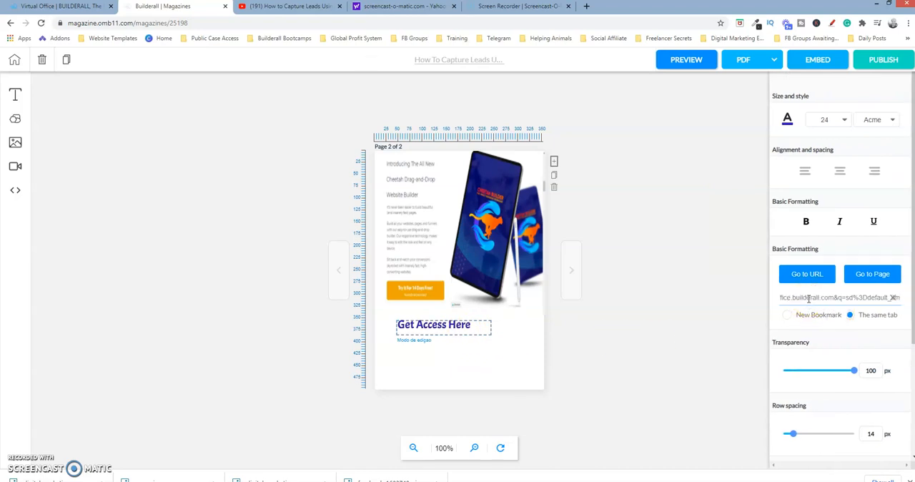
pyautogui.click(818, 277)
pyautogui.click(615, 290)
pyautogui.click(746, 280)
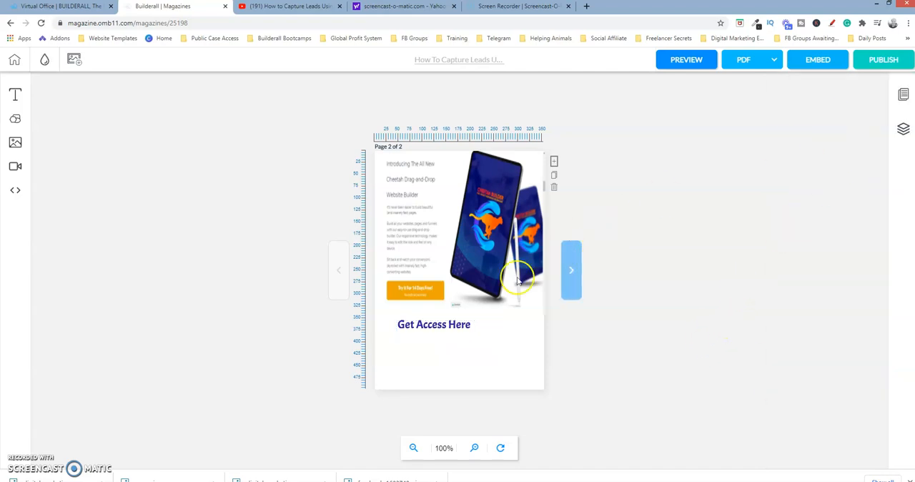
pyautogui.click(461, 332)
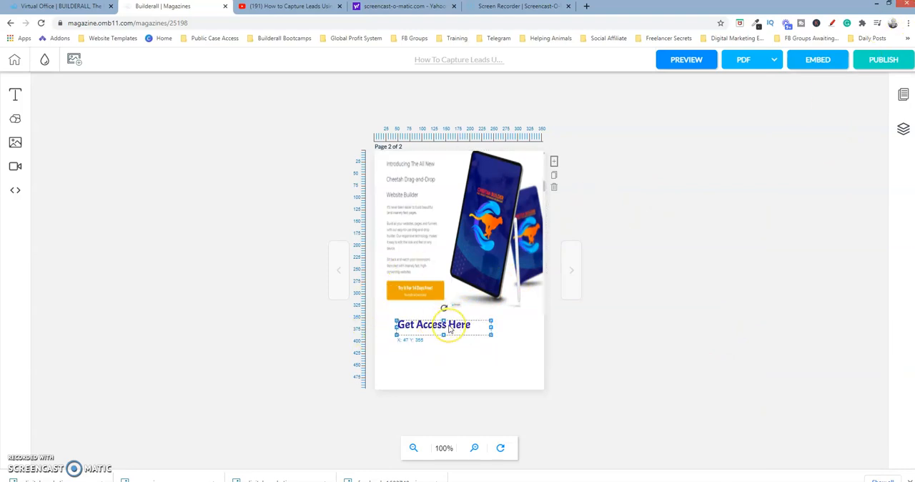
pyautogui.click(654, 266)
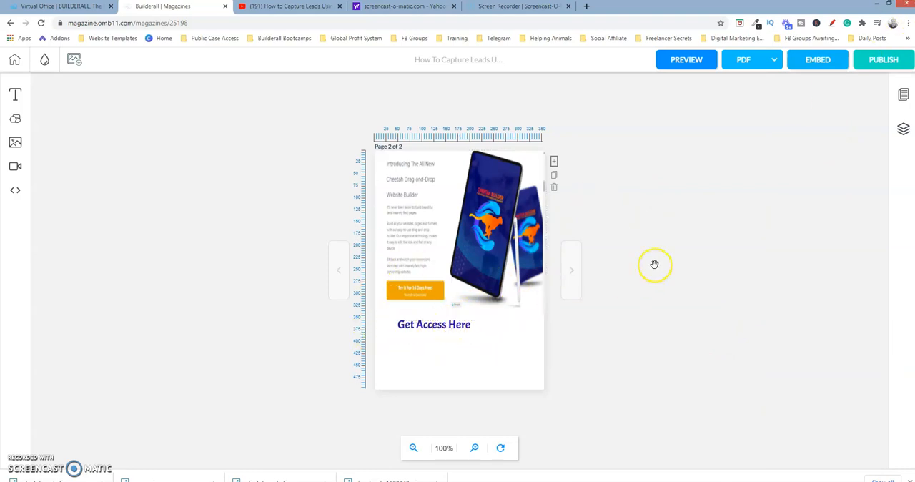
pyautogui.click(447, 219)
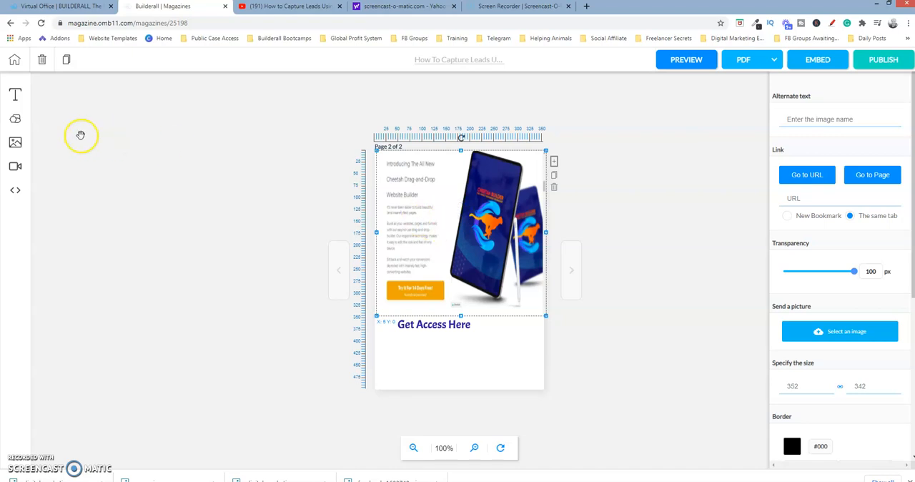
# Add a square shape to page 2 and resize it into a rectangle covering the orange "Try It For 14 Days Free!" button at X 18, Y 270
pyautogui.click(16, 119)
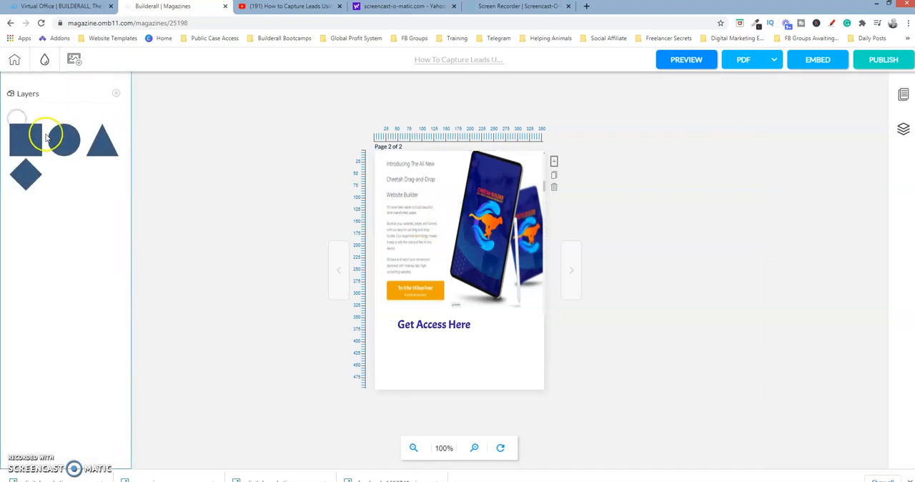
pyautogui.click(26, 139)
pyautogui.click(448, 194)
pyautogui.moveTo(451, 200); pyautogui.dragTo(414, 260)
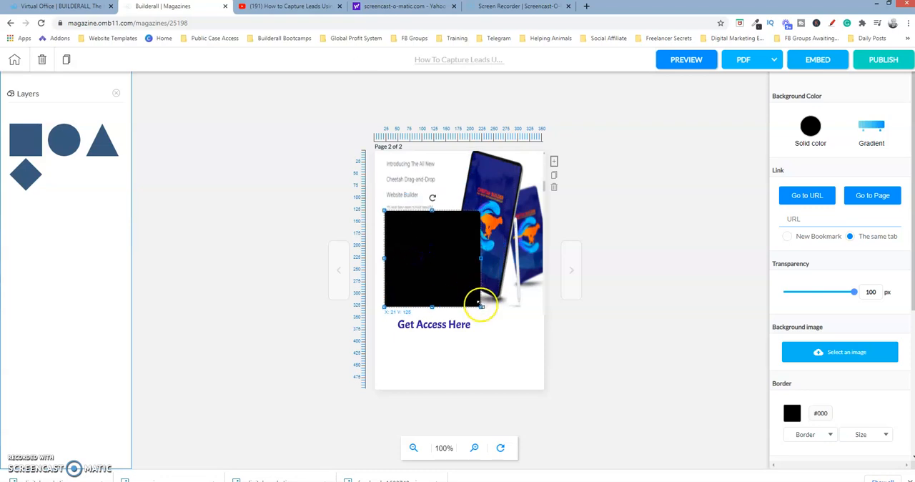
pyautogui.moveTo(478, 303); pyautogui.dragTo(445, 301)
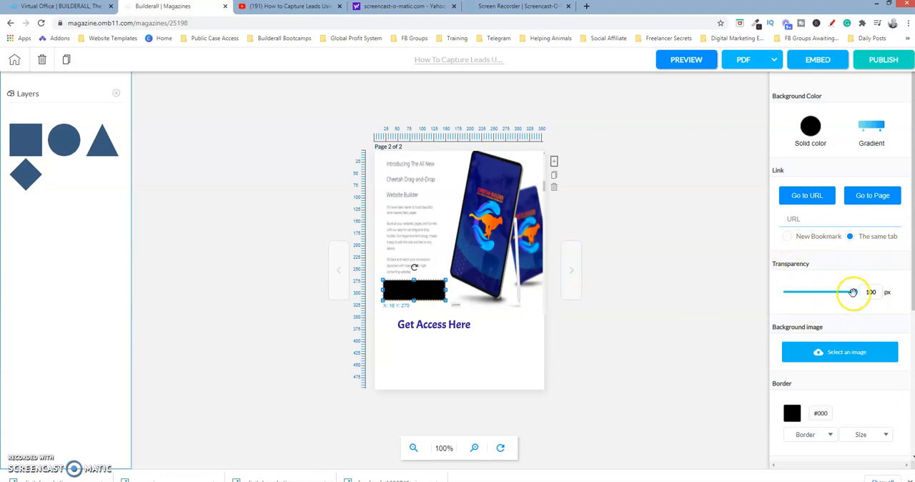
# Set the transparency of the rectangle over the orange button to 0 and link it to the copied Builderall affiliate URL
pyautogui.moveTo(855, 293); pyautogui.dragTo(767, 300)
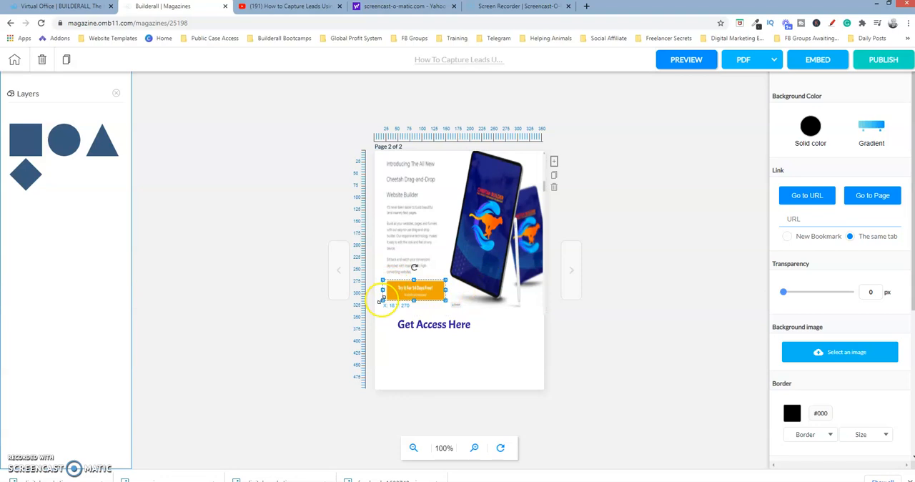
pyautogui.click(430, 288)
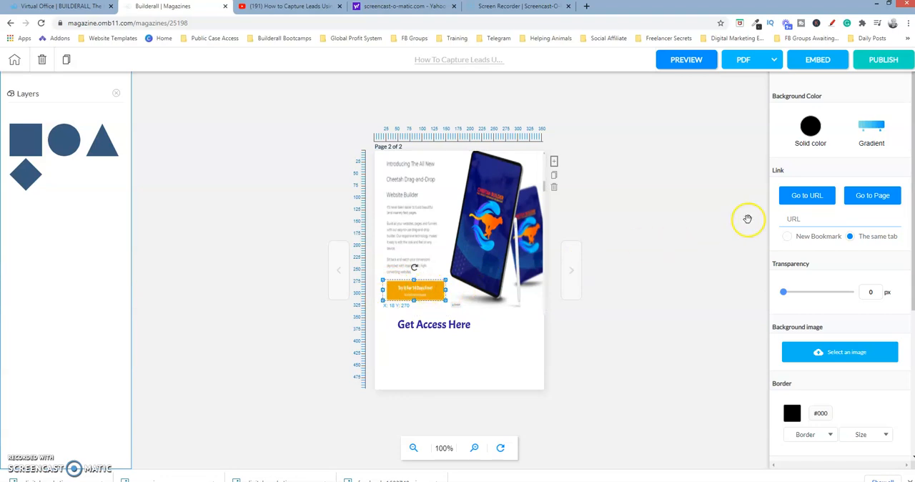
pyautogui.click(813, 219)
pyautogui.hotkey('ctrl', 'v')
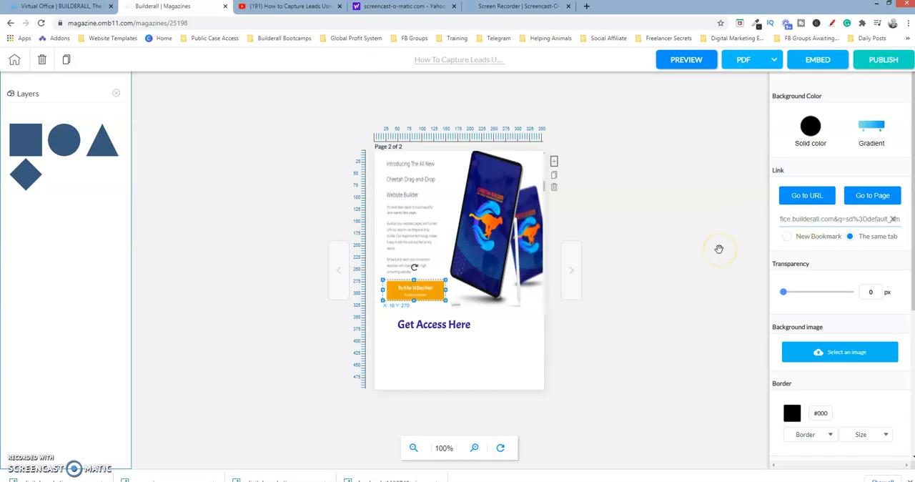
pyautogui.click(542, 339)
pyautogui.click(476, 312)
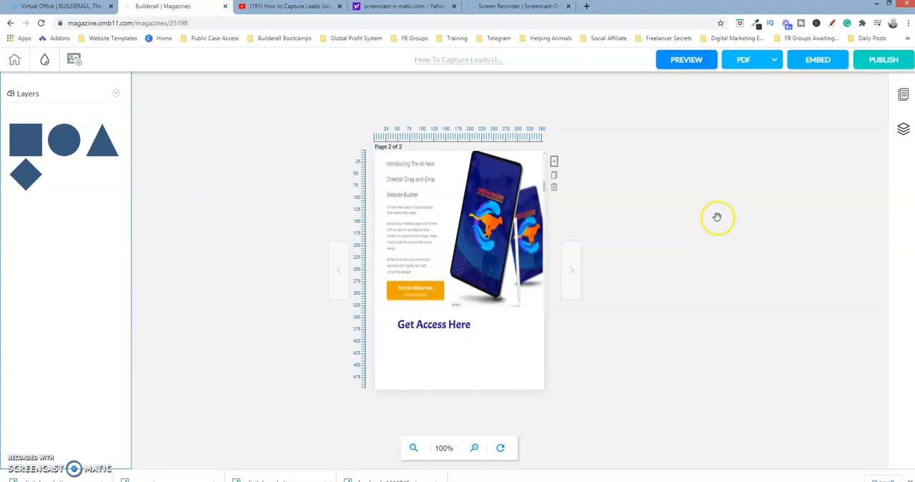
# Publish the magazine and flip between the cover and page 2 in the published version
pyautogui.click(885, 61)
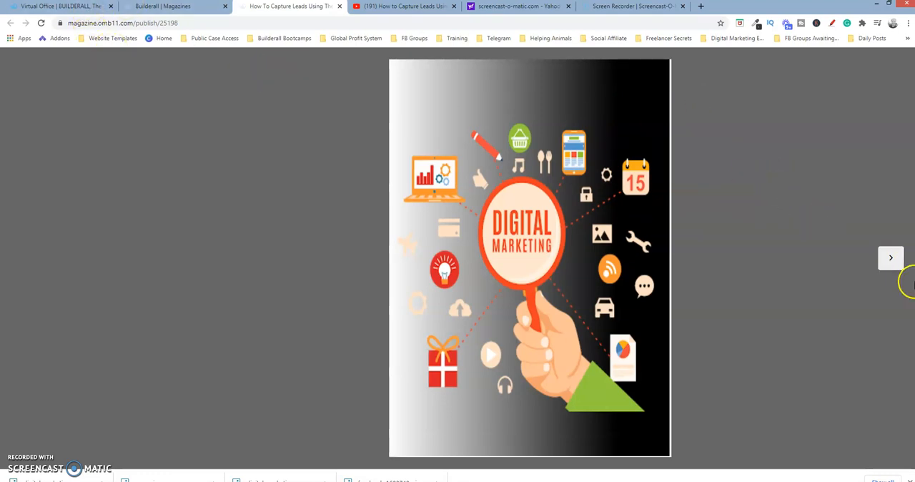
pyautogui.click(896, 264)
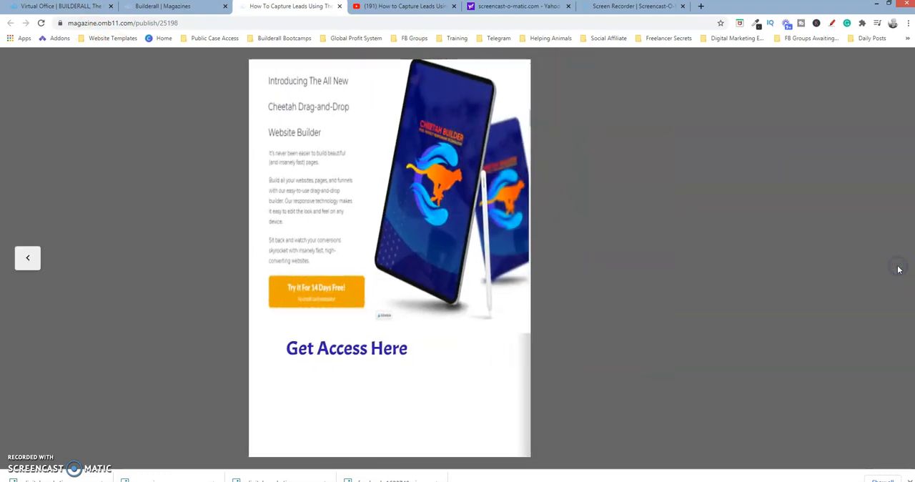
pyautogui.click(25, 256)
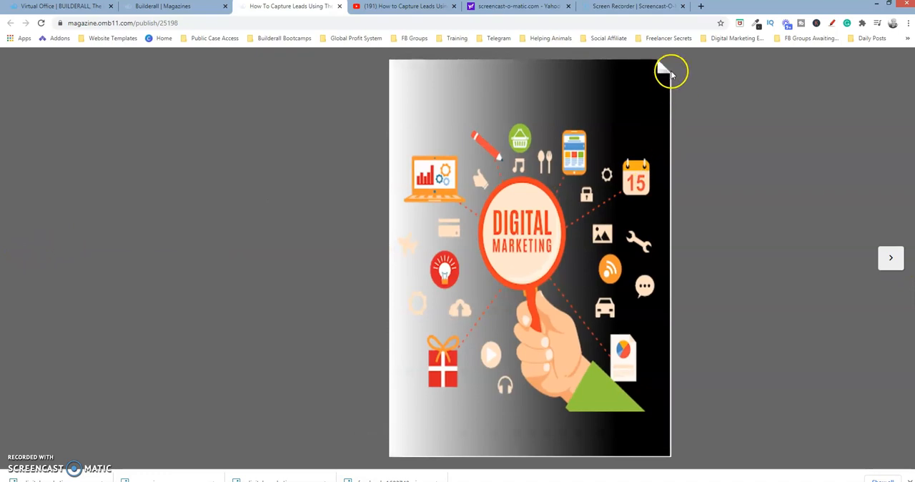
pyautogui.click(664, 69)
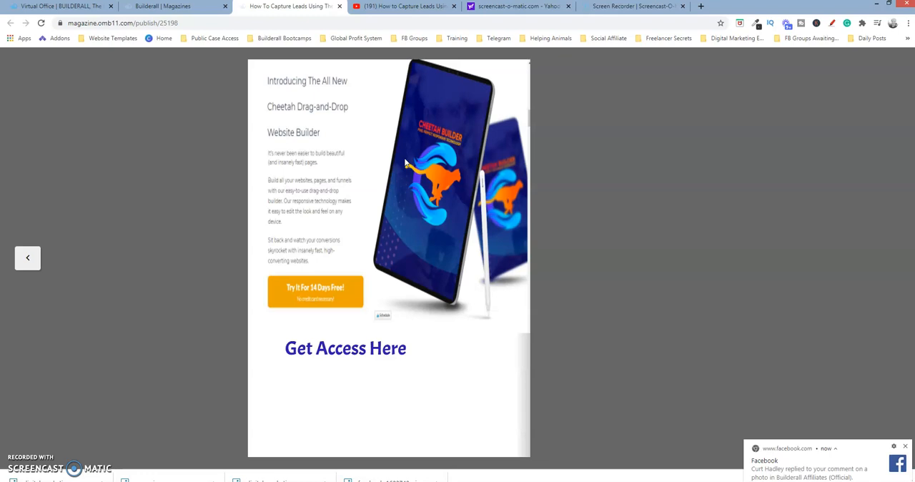
# Test the link over the orange "Try It For 14 Days Free!" button and return to the published magazine
pyautogui.click(323, 293)
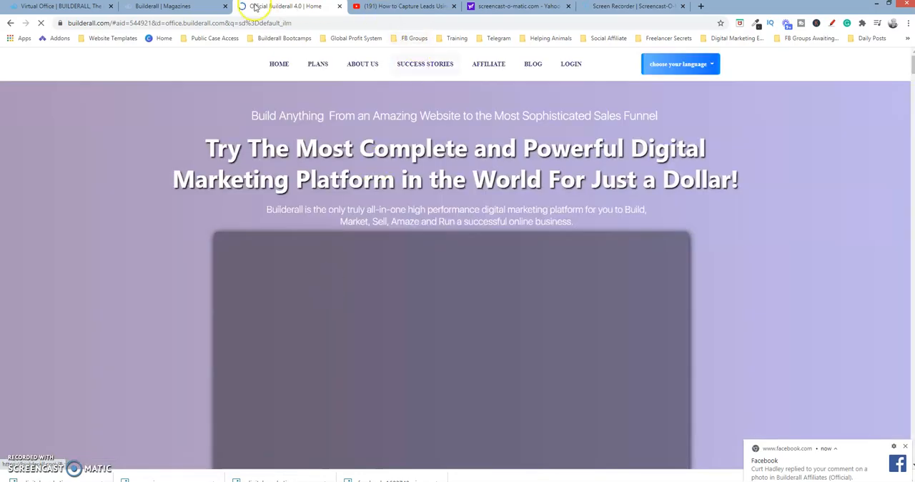
pyautogui.click(184, 8)
pyautogui.click(286, 7)
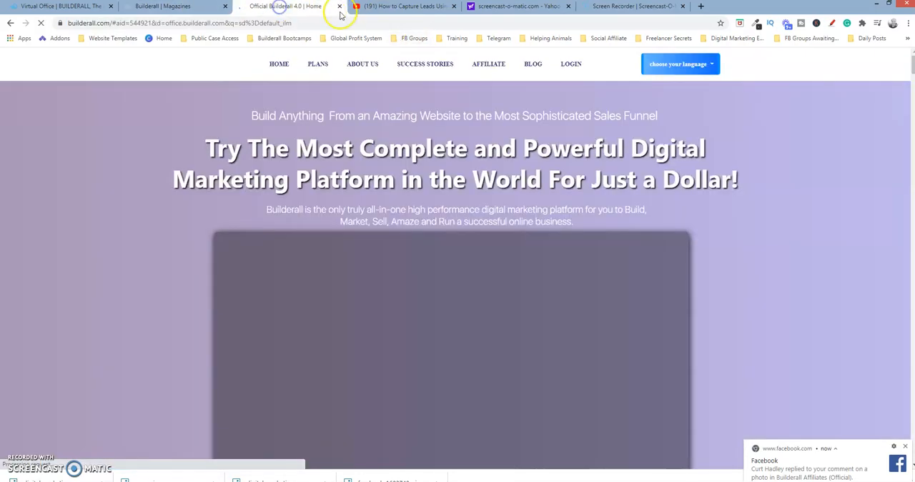
pyautogui.click(12, 23)
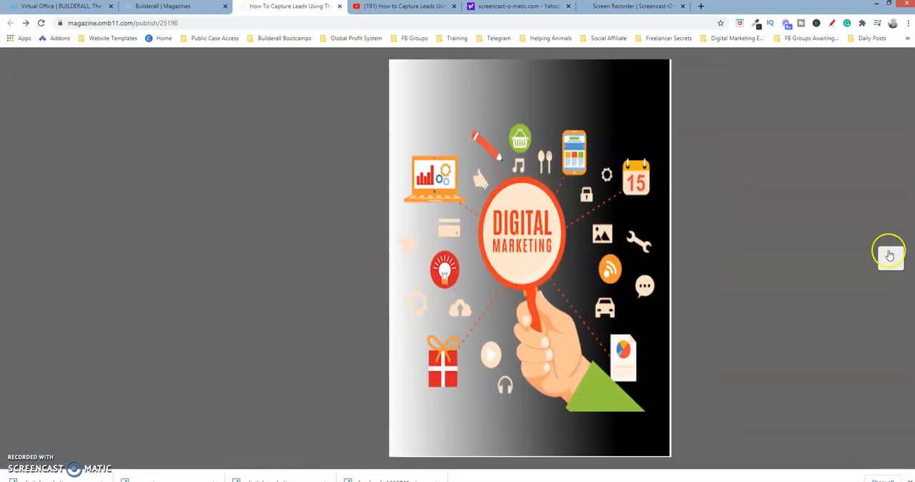
# Test the "Get Access Here" link on page 2 of the published magazine, then go back and reopen page 2
pyautogui.click(890, 256)
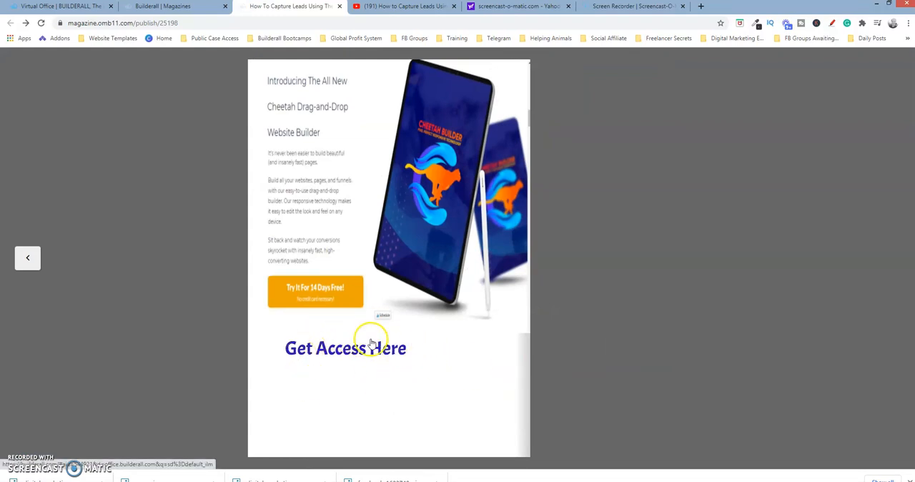
pyautogui.click(353, 353)
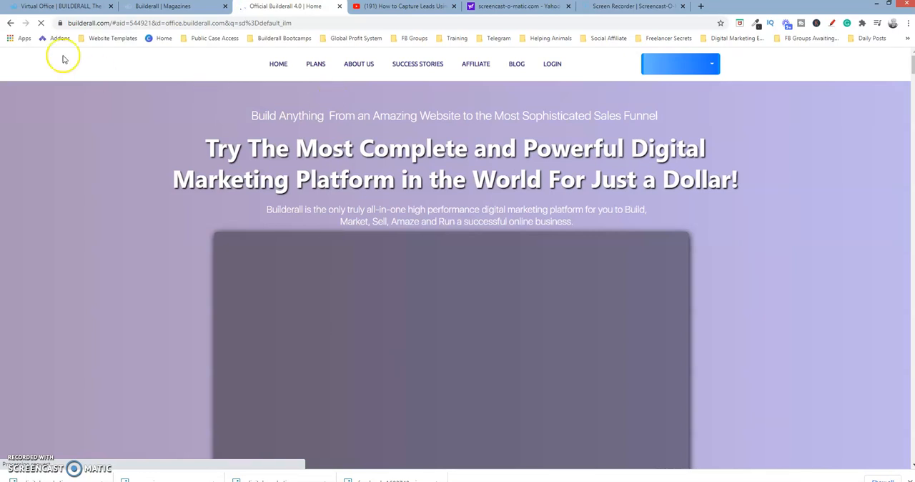
pyautogui.click(9, 23)
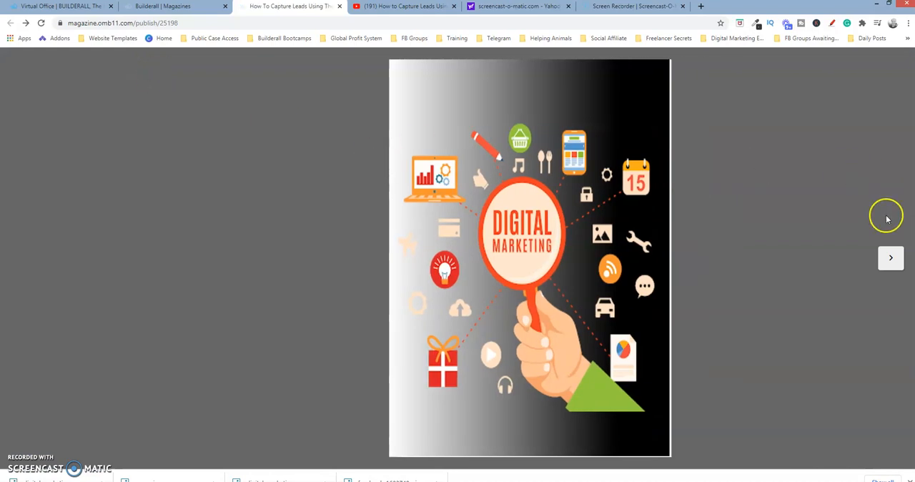
pyautogui.click(892, 257)
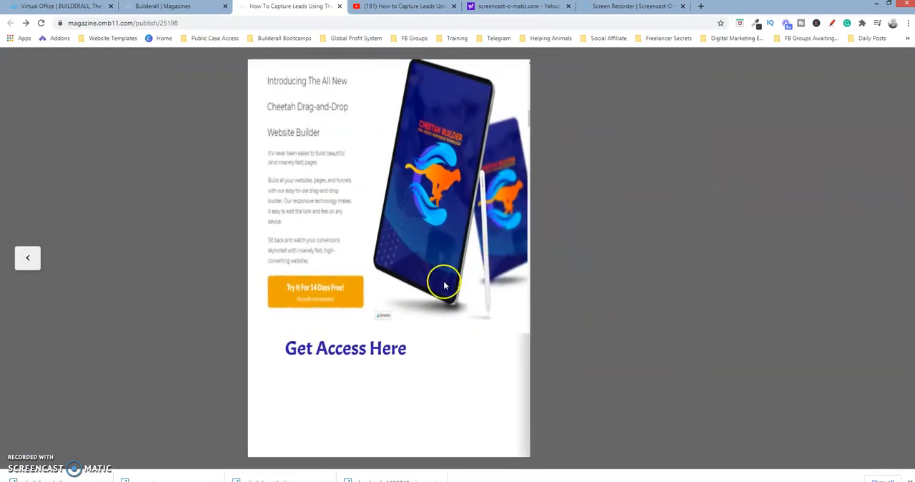